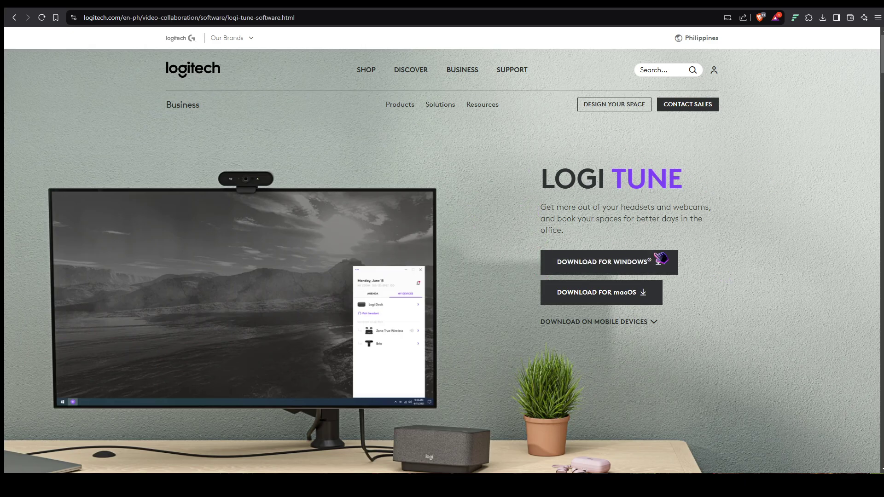
Jump to the Logi Tune page's Tune for Mobile section via 'Download on mobile devices'.
scroll(386, 249, down, 4)
scroll(282, 193, up, 4)
scroll(466, 191, down, 4)
scroll(726, 270, up, 4)
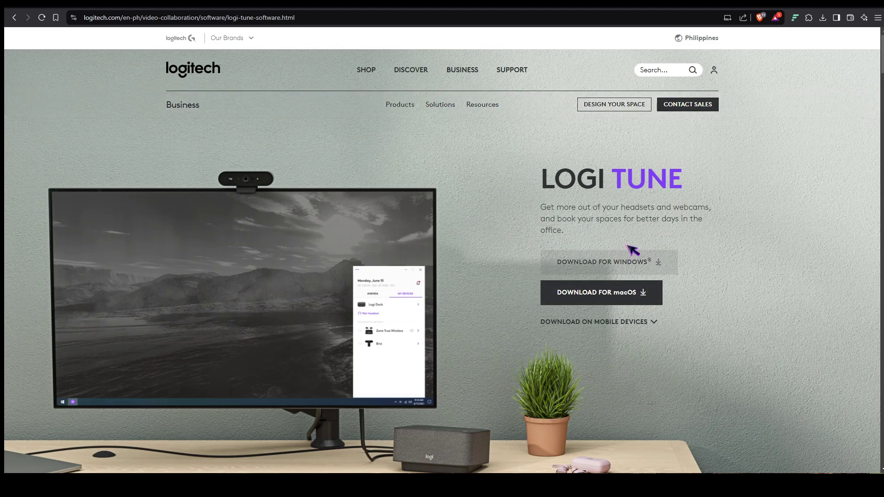
click(663, 328)
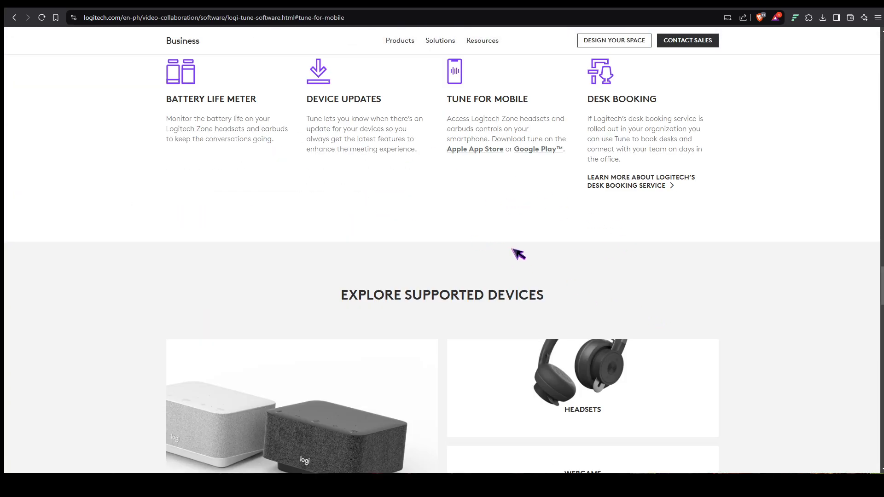
Scroll through the Logi Tune feature sections below the mobile download area.
scroll(518, 253, down, 3)
scroll(400, 138, down, 3)
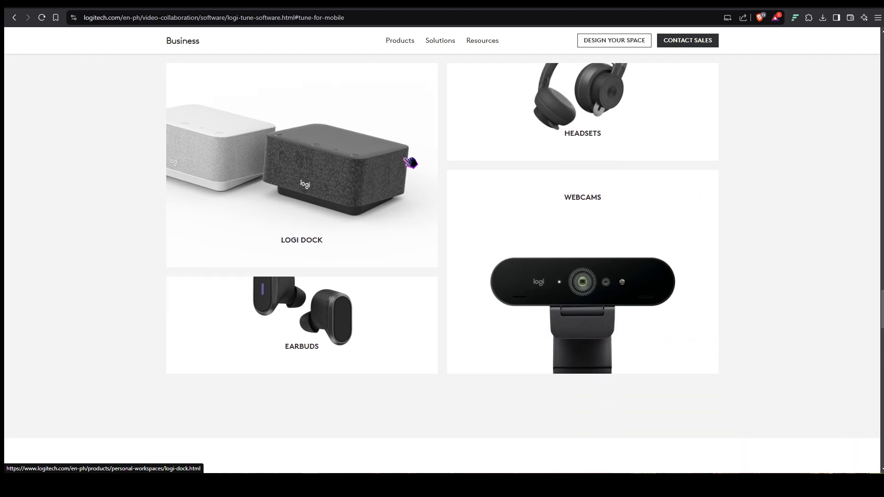
scroll(409, 163, up, 15)
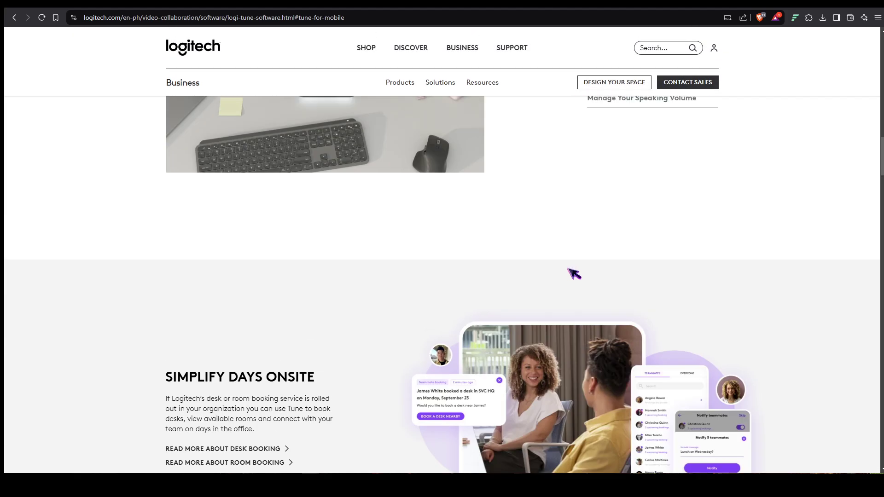
scroll(571, 276, up, 10)
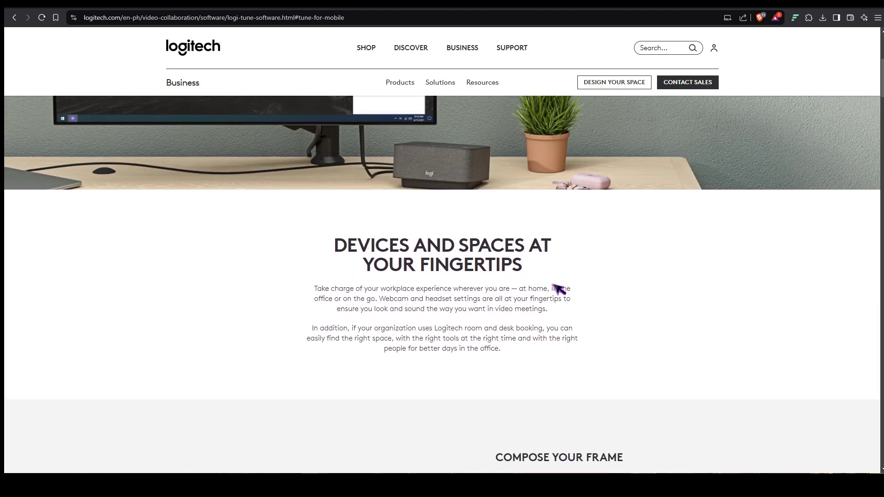
scroll(557, 289, up, 3)
scroll(539, 274, down, 5)
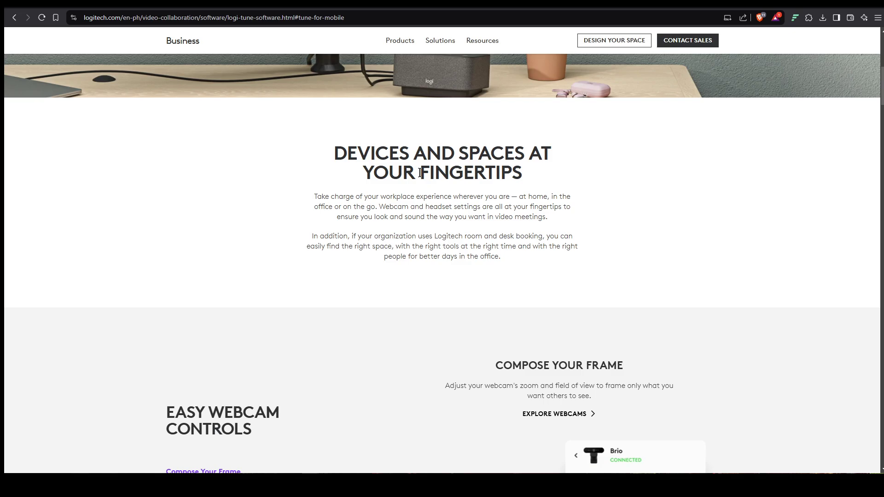
scroll(490, 175, down, 4)
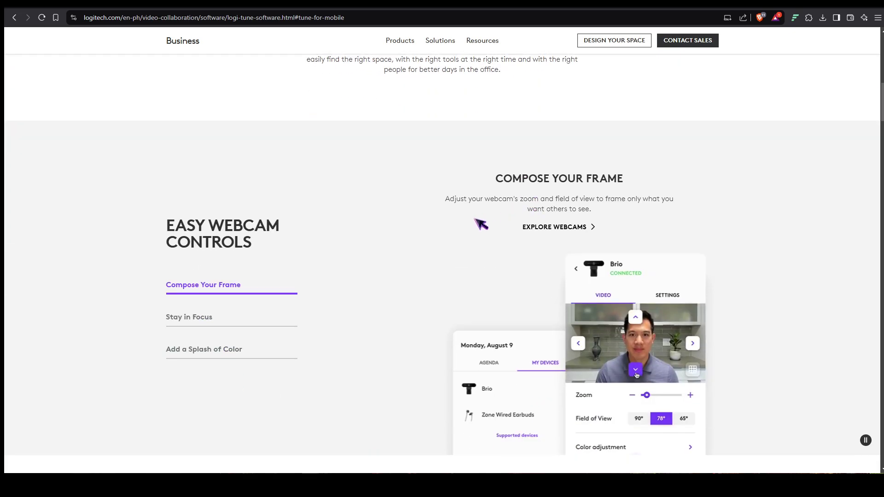
scroll(473, 221, down, 3)
scroll(462, 146, down, 5)
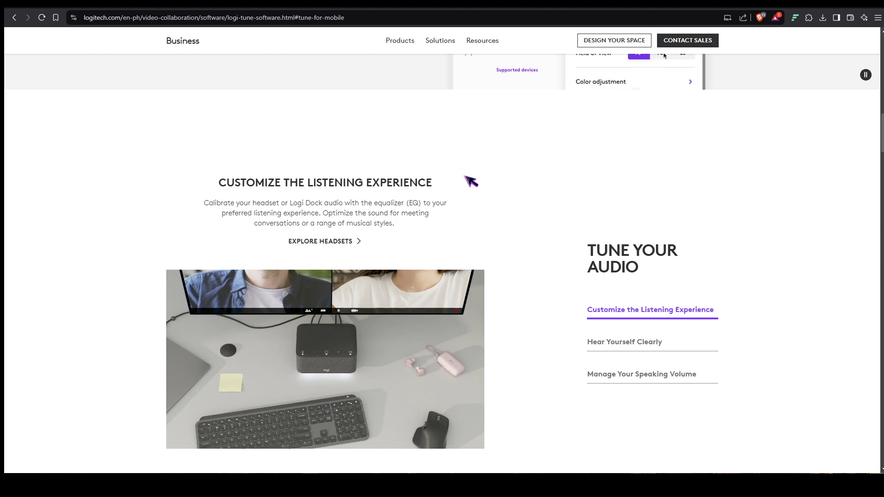
scroll(470, 179, down, 2)
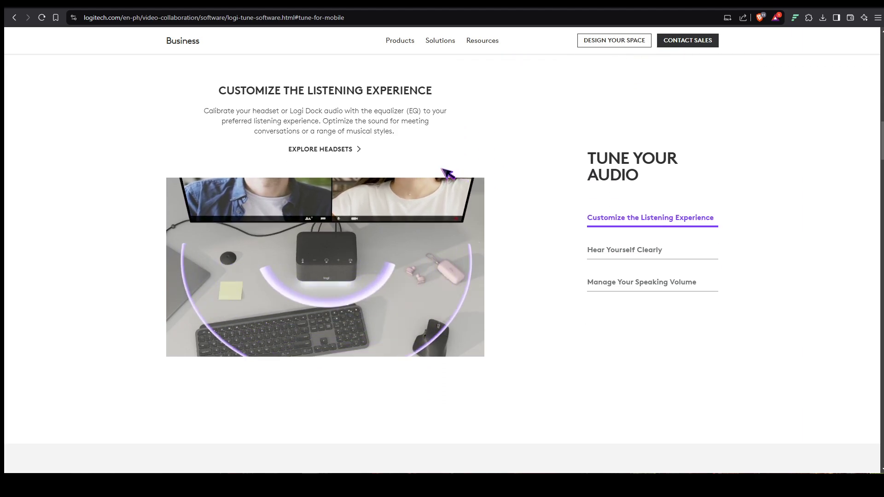
Continue down past the supported devices list to the Contact Sales form.
scroll(619, 179, down, 4)
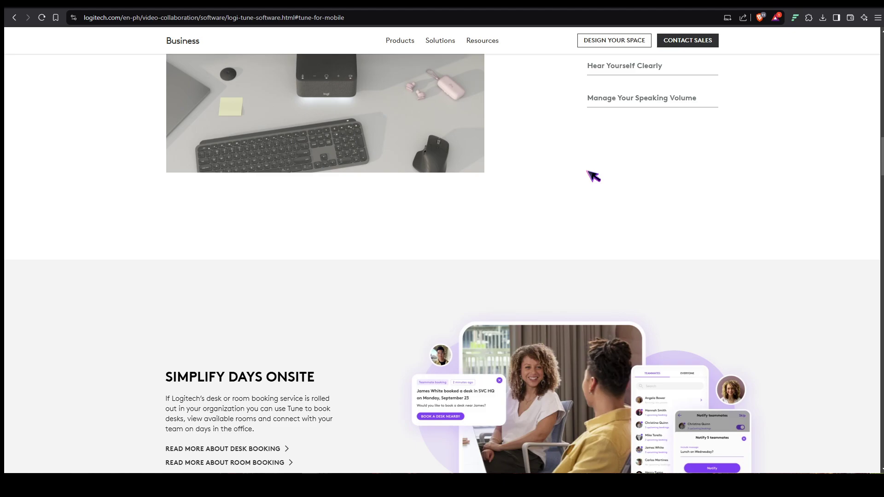
scroll(579, 178, down, 2)
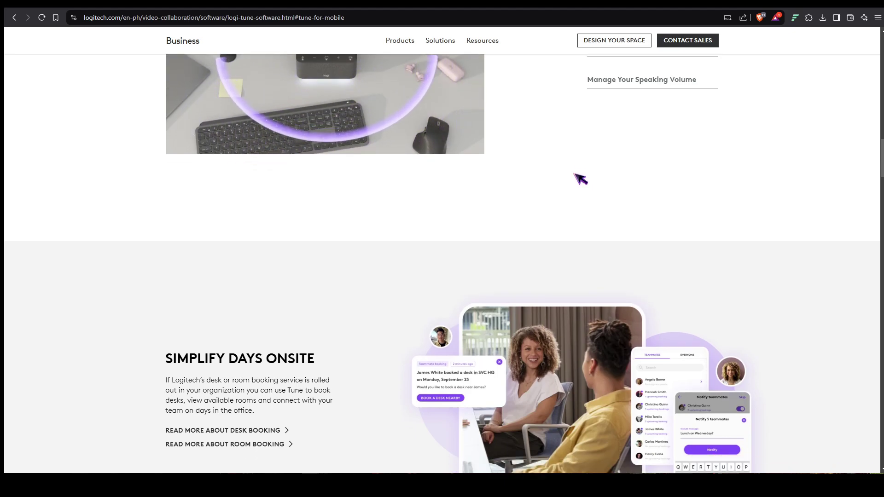
scroll(573, 175, down, 2)
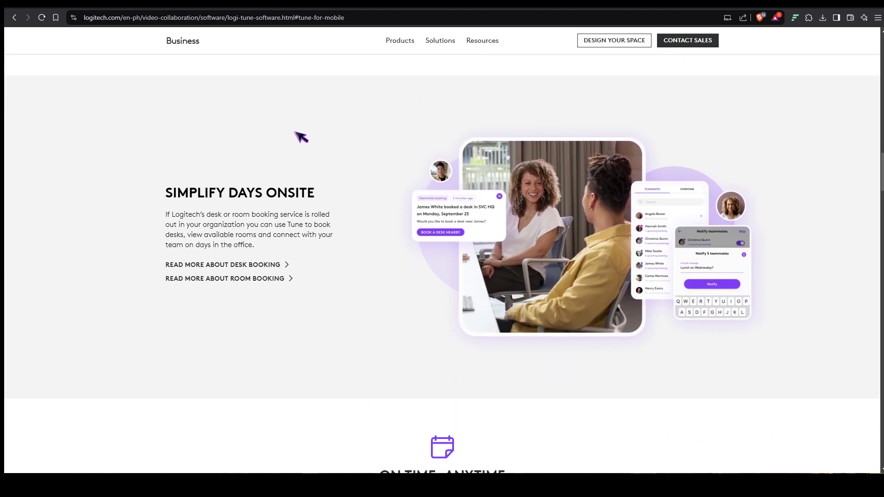
scroll(529, 148, down, 3)
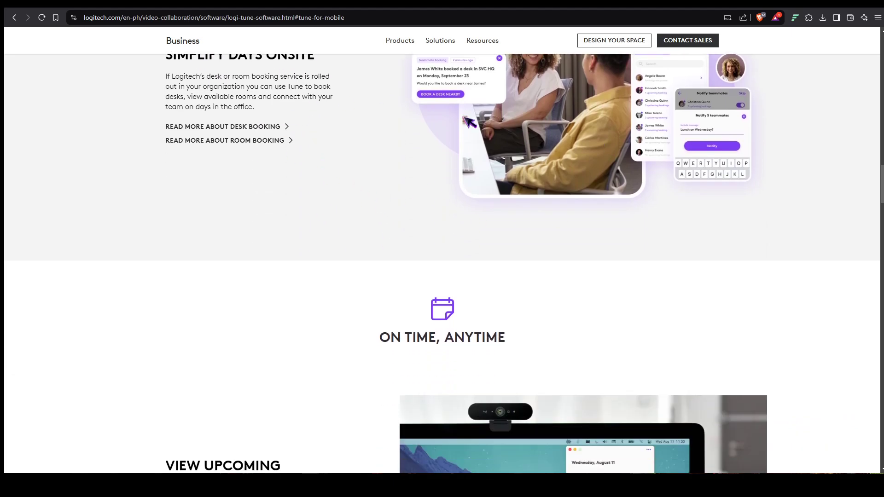
scroll(468, 122, down, 7)
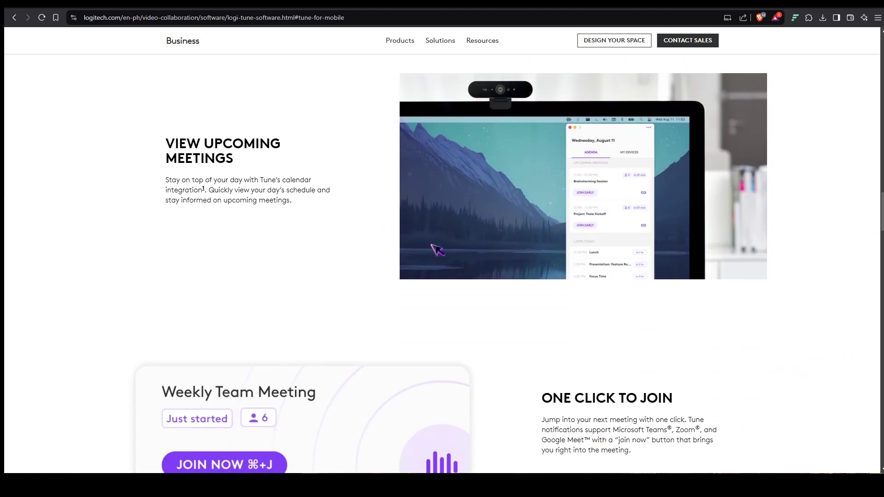
scroll(436, 249, down, 5)
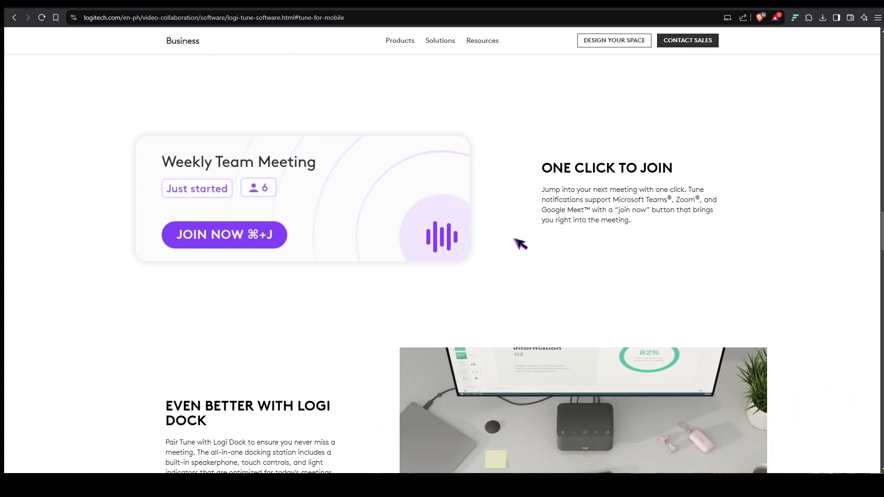
scroll(520, 244, down, 5)
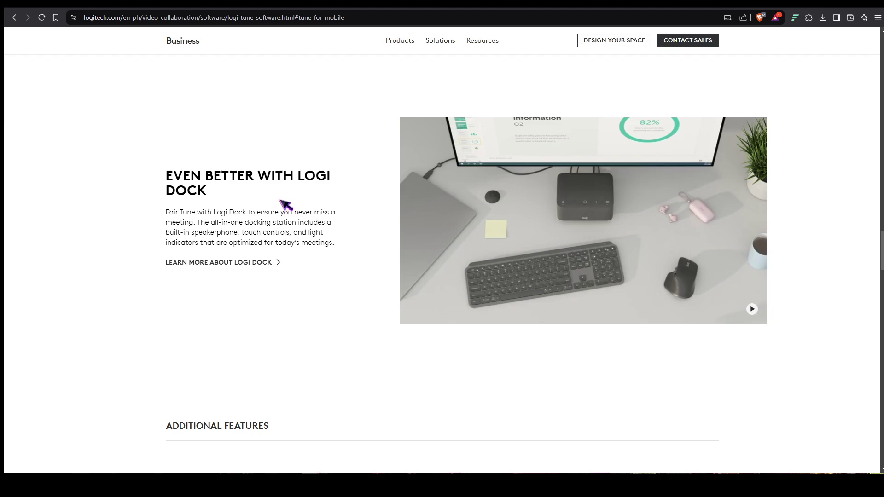
scroll(285, 205, down, 7)
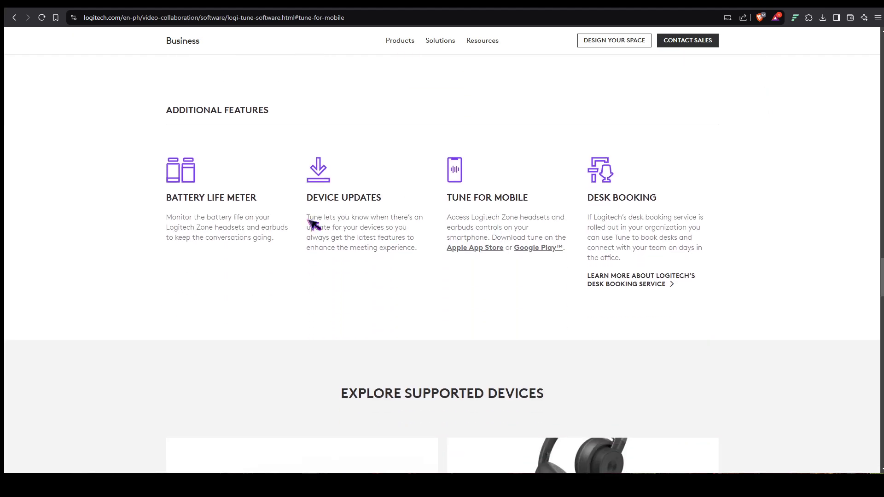
scroll(394, 208, down, 7)
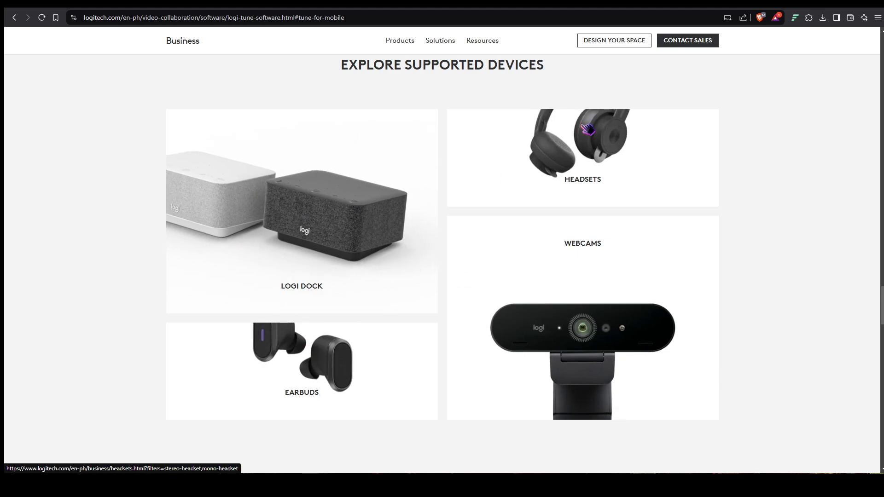
scroll(509, 282, down, 9)
scroll(528, 235, down, 9)
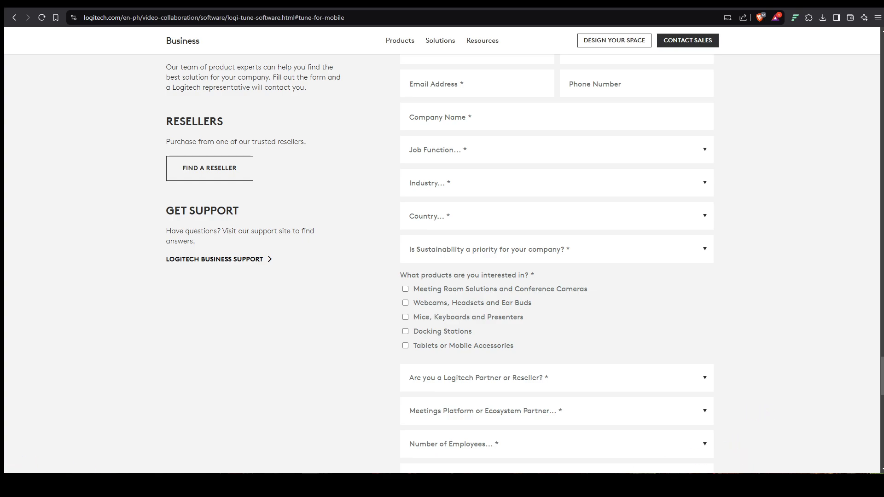
Open Logi Tune from the hidden tray icons, then close its panel.
click(808, 483)
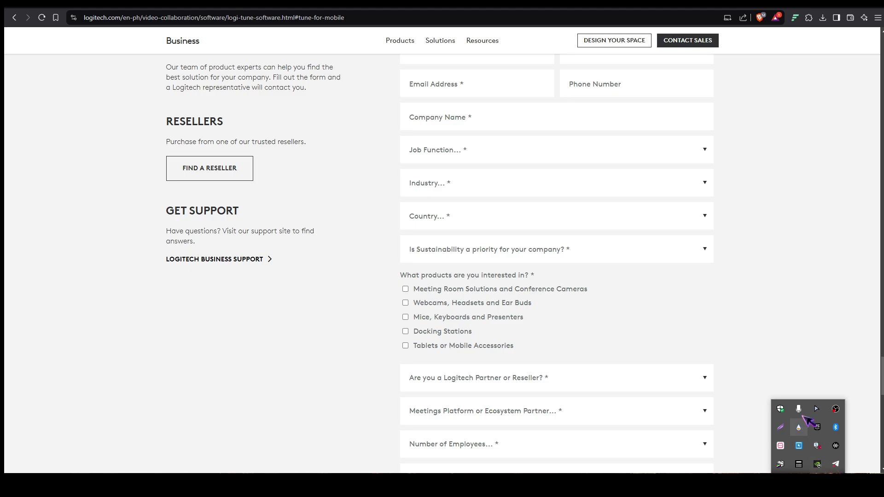
click(835, 445)
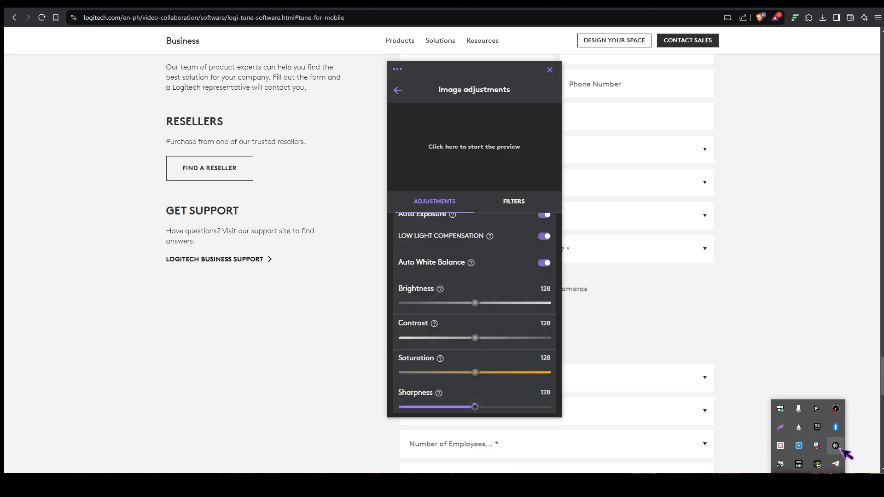
click(815, 348)
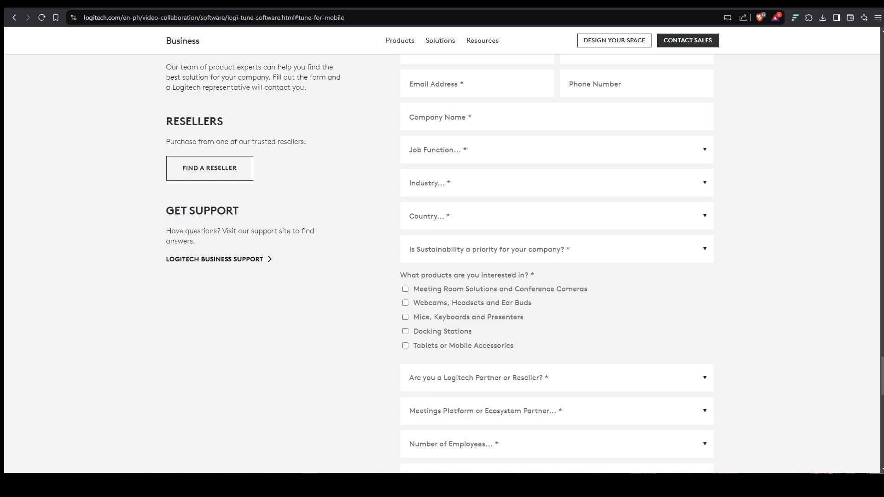
Reopen Logi Tune from the tray, nudge its panel, and return to the Brio 100 page.
click(807, 483)
click(836, 446)
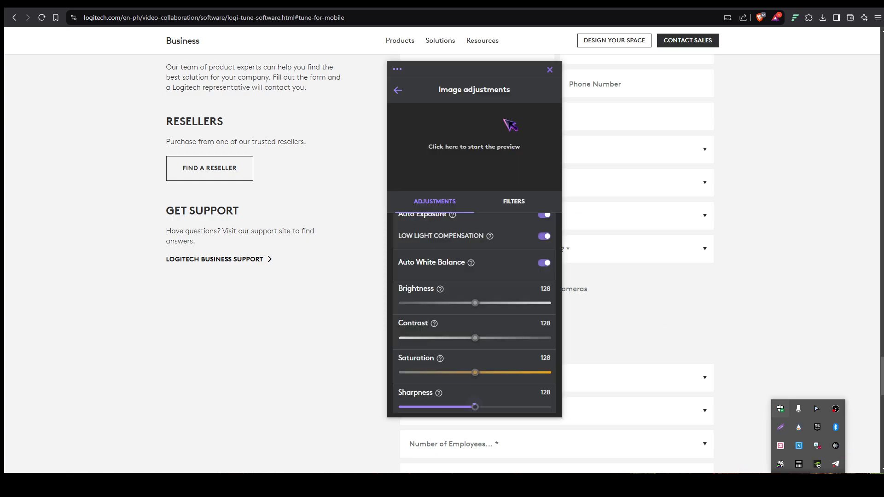
drag(501, 75, 499, 80)
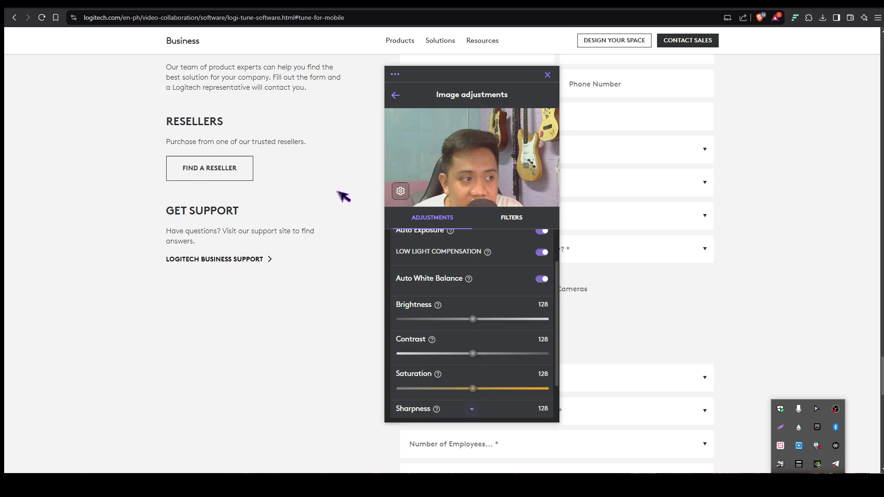
click(398, 98)
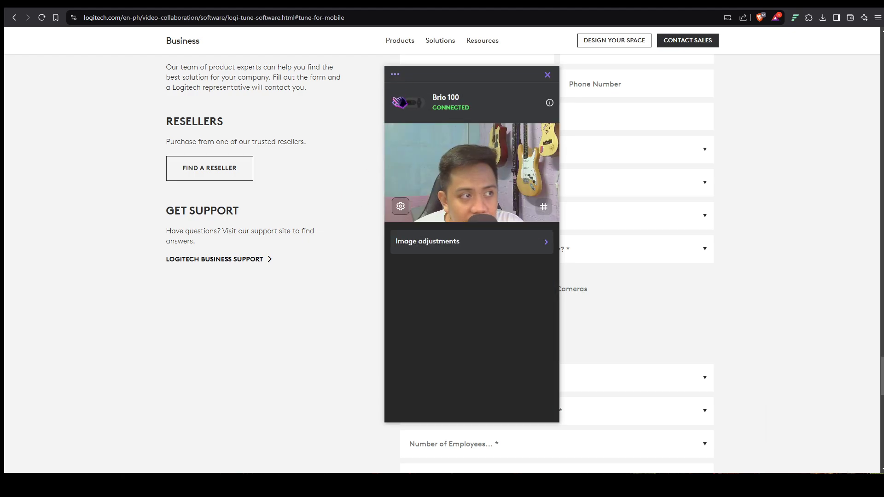
Go back to Devices, glance at the main menu and Home agenda, then open the Brio 100 page.
click(397, 99)
click(395, 74)
click(523, 97)
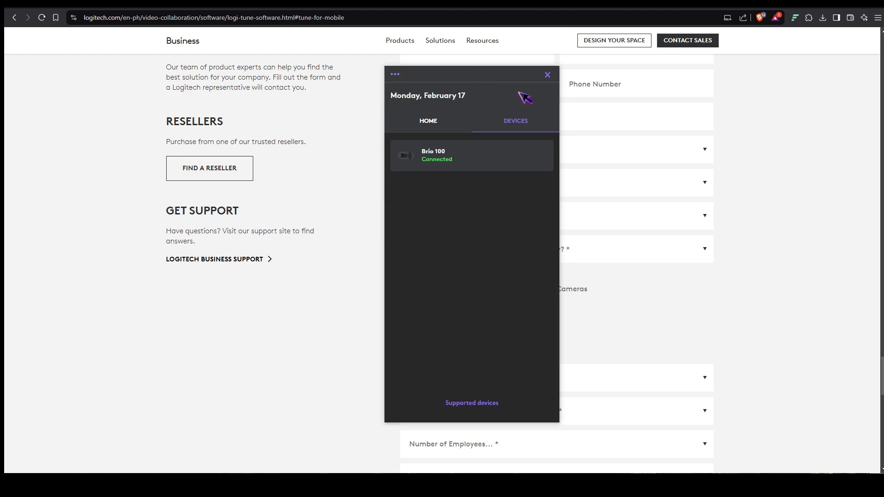
click(428, 120)
click(518, 122)
click(446, 114)
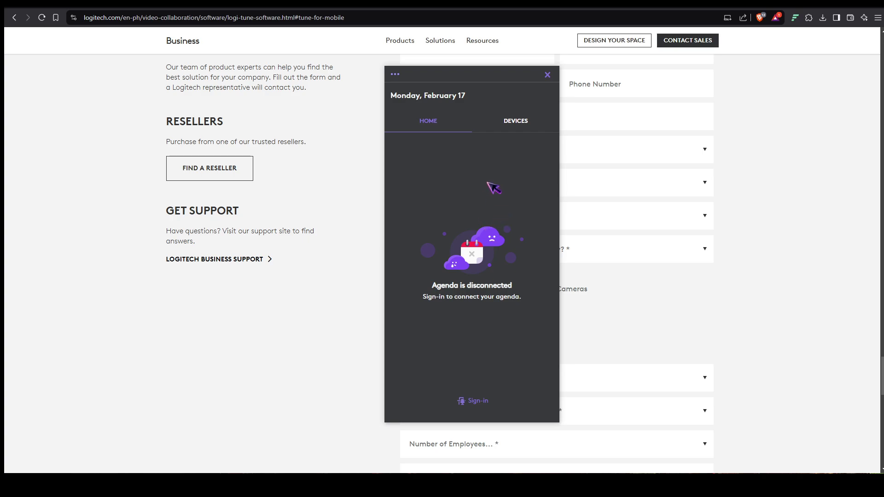
click(513, 128)
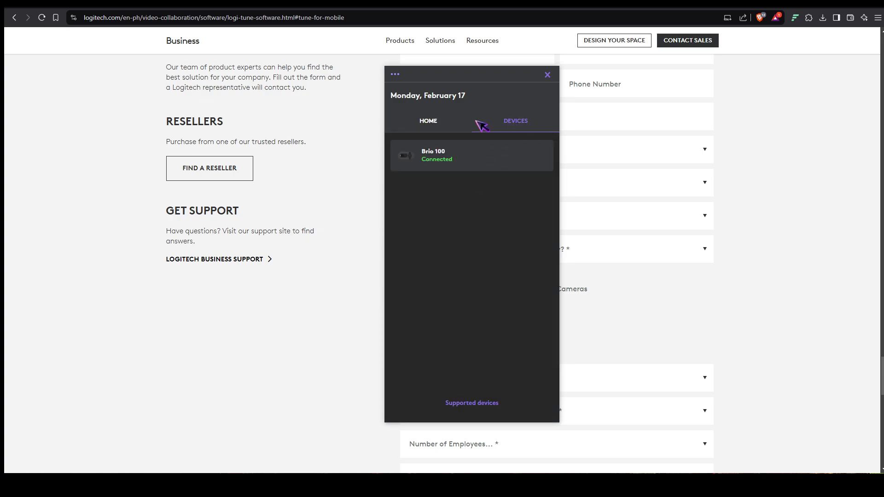
click(474, 156)
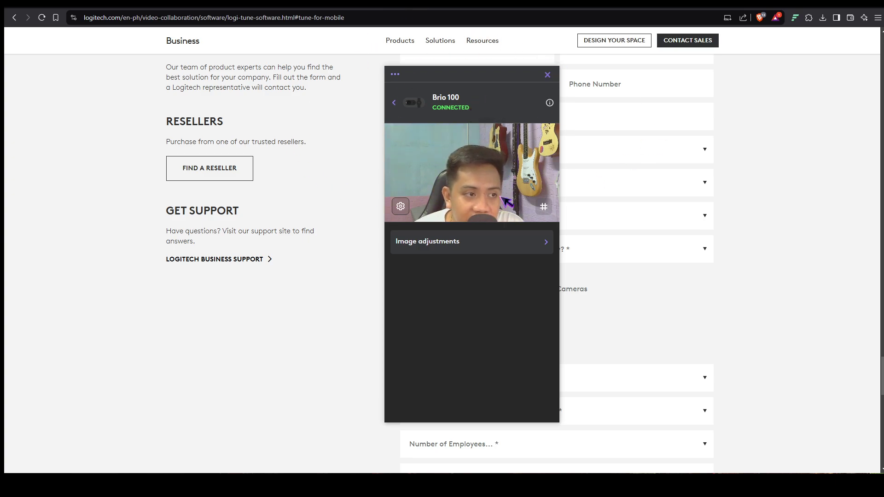
Open the Brio 100's Image adjustments and scroll through the Adjustments list.
click(521, 238)
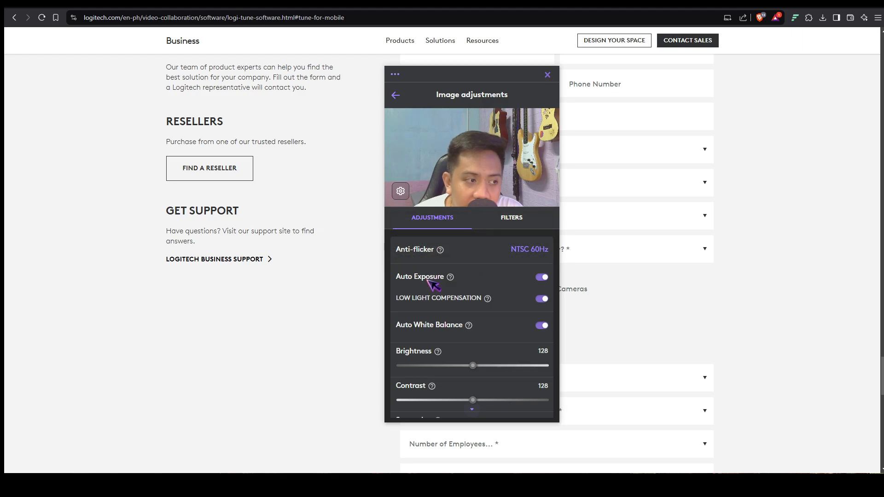
scroll(463, 258, down, 2)
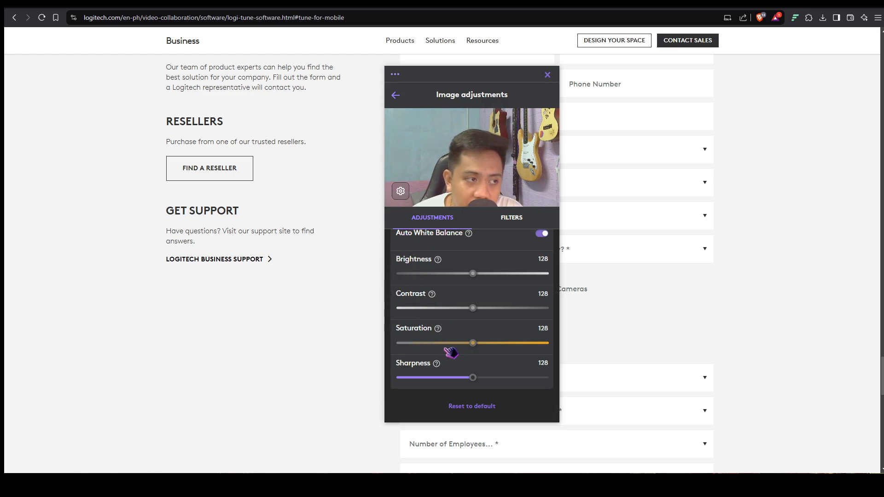
scroll(503, 351, up, 2)
Try the Bright, Blossom, Forest, Film and Glaze filters, settling on Mono B.
click(512, 217)
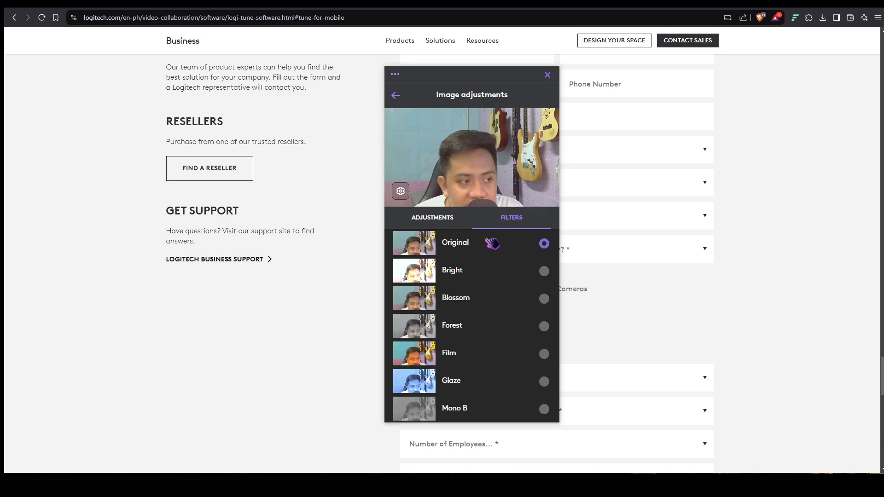
click(472, 275)
click(473, 297)
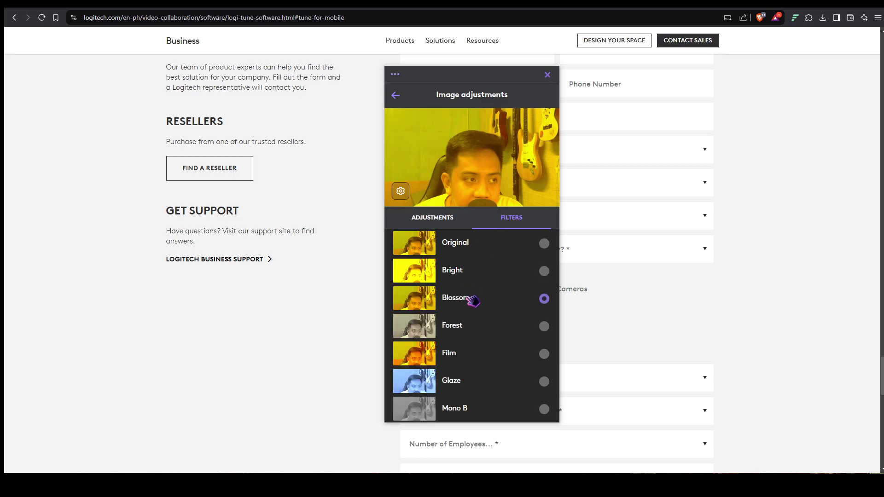
click(481, 334)
click(468, 358)
click(473, 383)
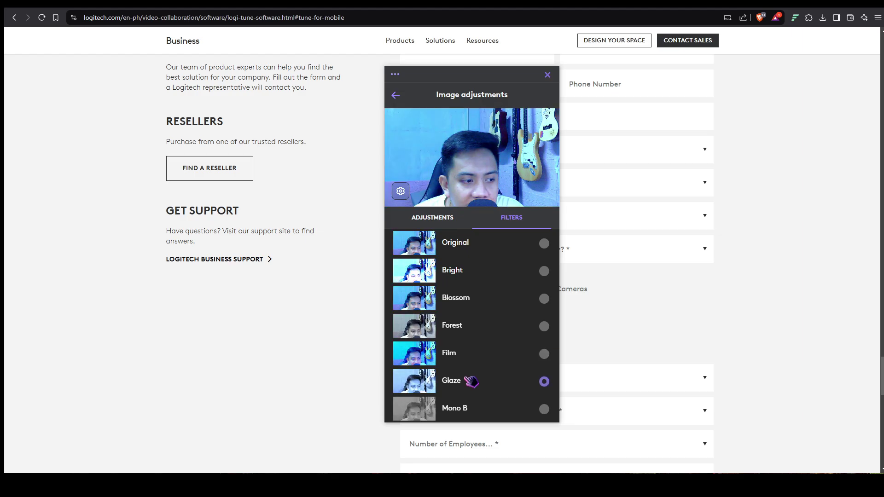
click(467, 412)
click(437, 221)
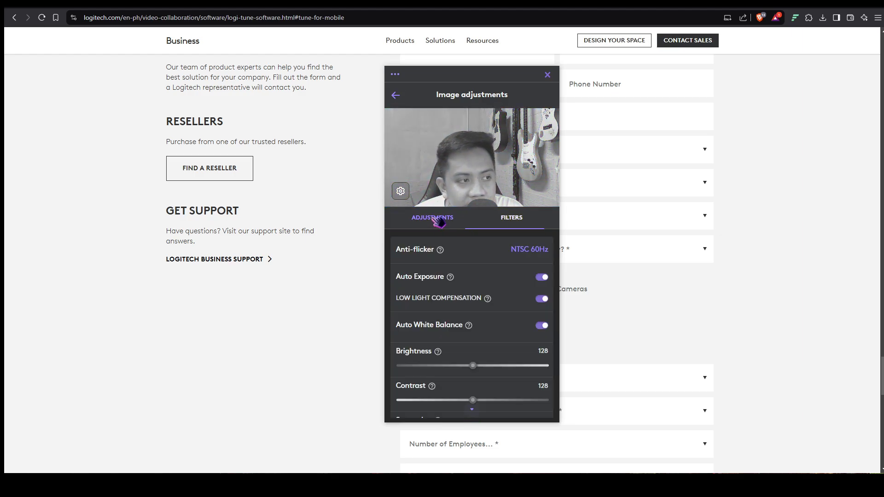
Check the preview video quality options, left at 1080p.
click(401, 191)
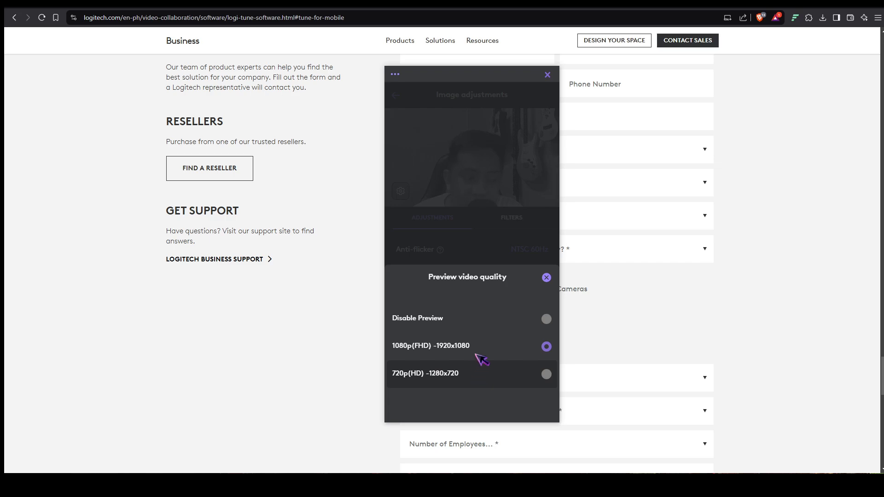
click(547, 277)
scroll(460, 285, down, 3)
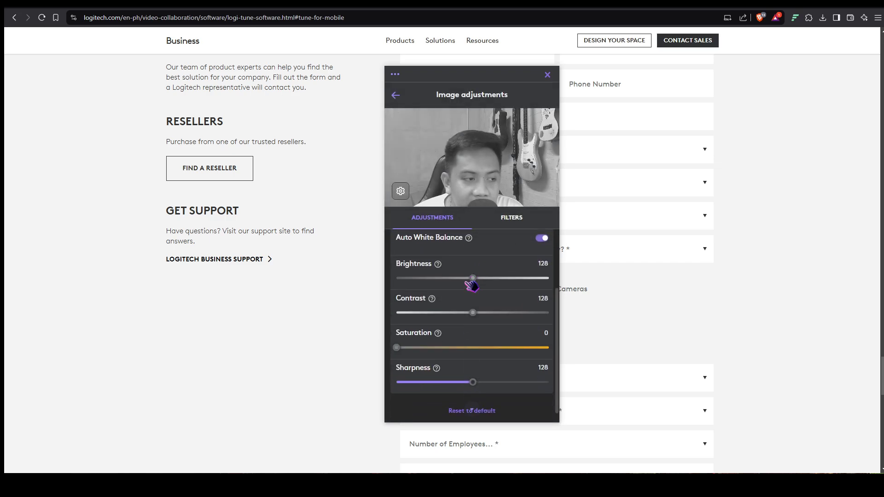
Restore the Original colour filter and recheck the 1080p preview quality setting.
click(512, 218)
click(481, 244)
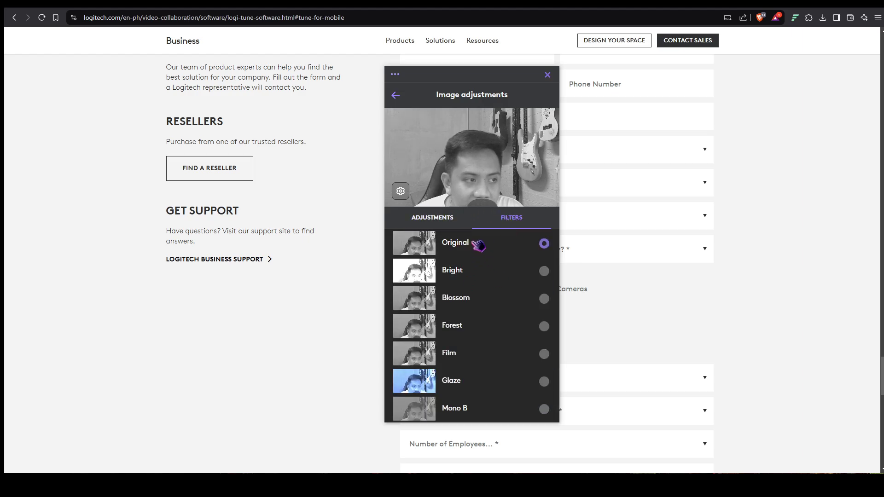
click(431, 220)
click(401, 191)
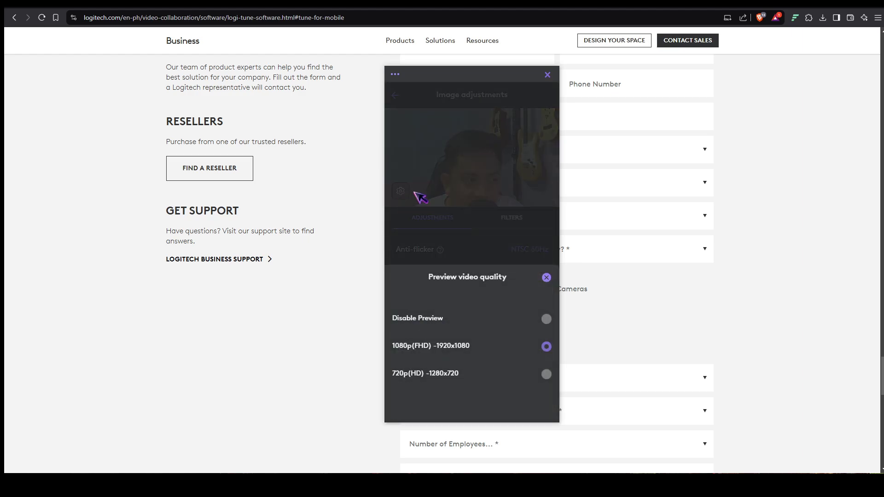
click(546, 277)
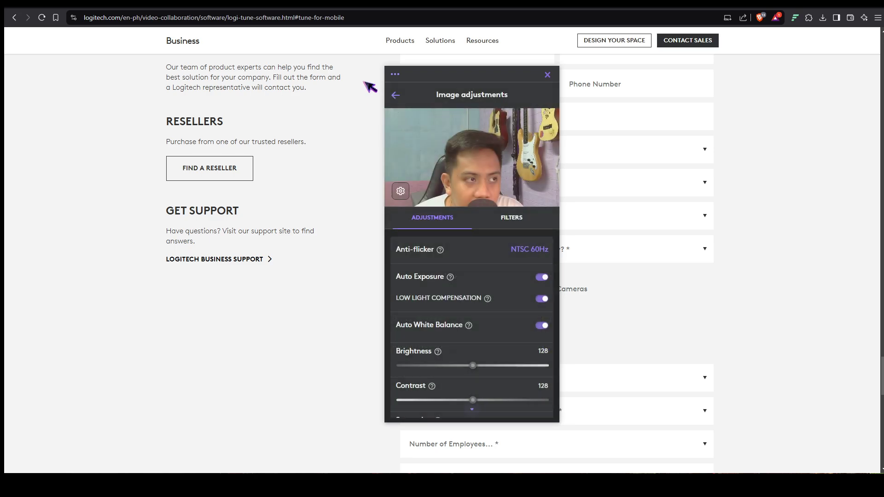
Toggle the grid overlay on the Brio 100 preview, then go back to the main devices screen.
click(395, 95)
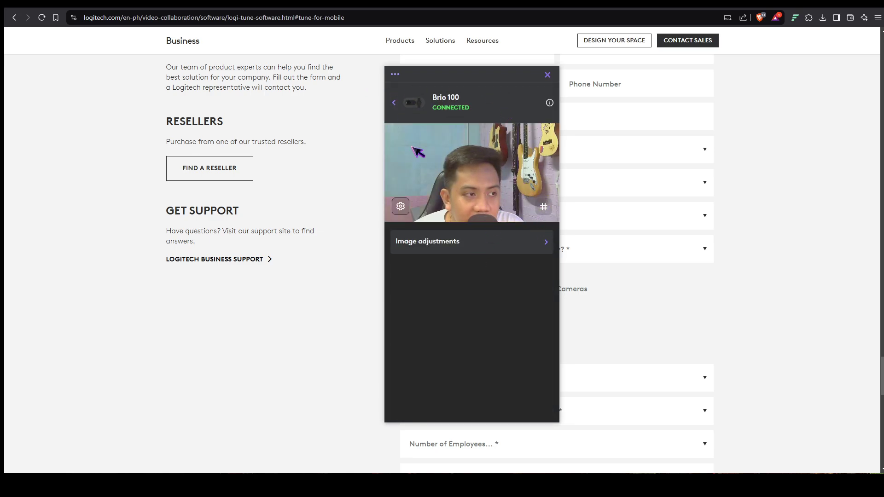
click(547, 204)
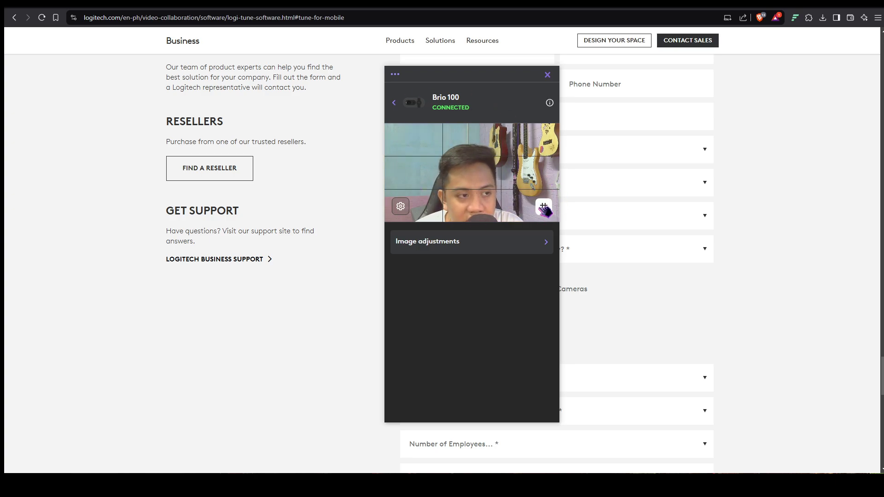
click(394, 102)
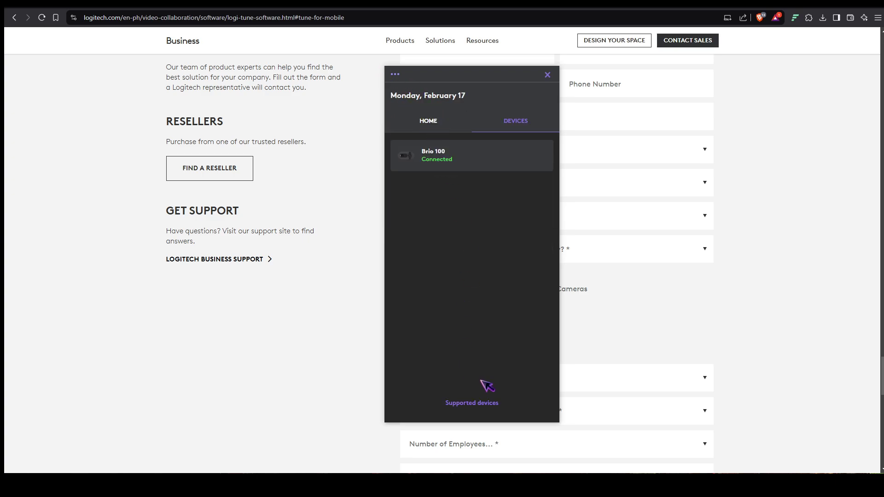
Open the Supported devices list and scroll from headsets down to Streaming Lights.
click(487, 406)
scroll(440, 271, down, 8)
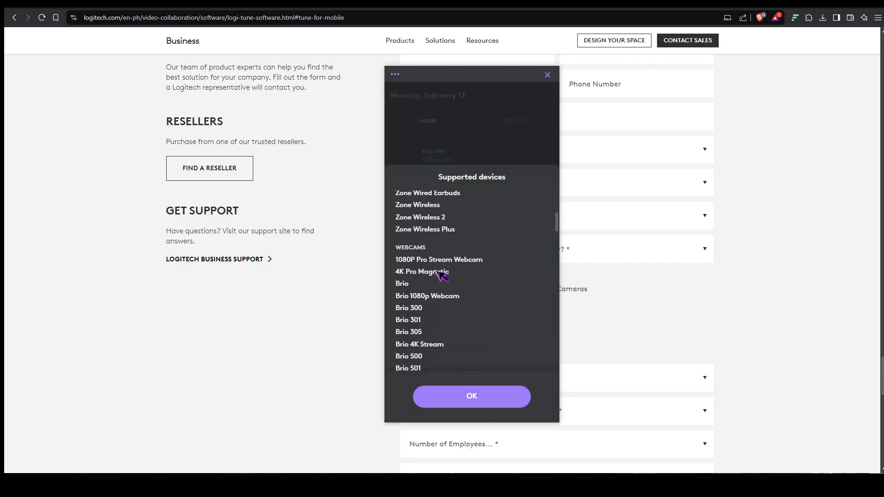
scroll(437, 275, up, 10)
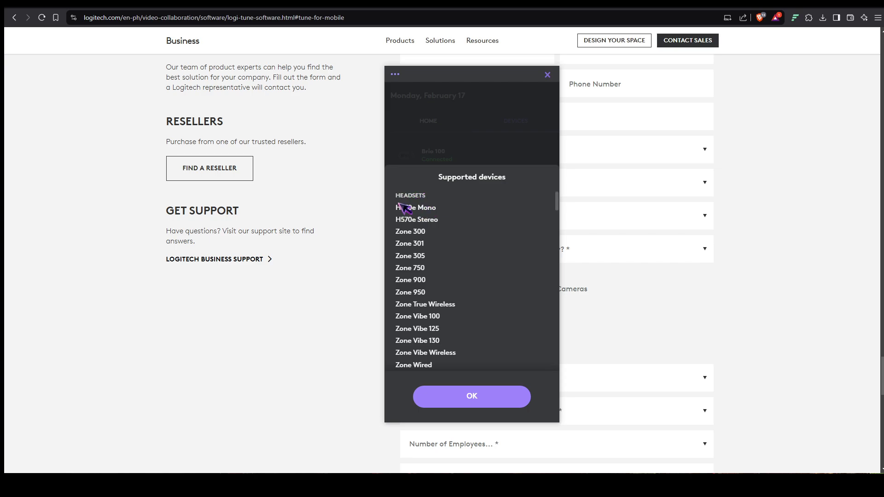
scroll(442, 236, down, 12)
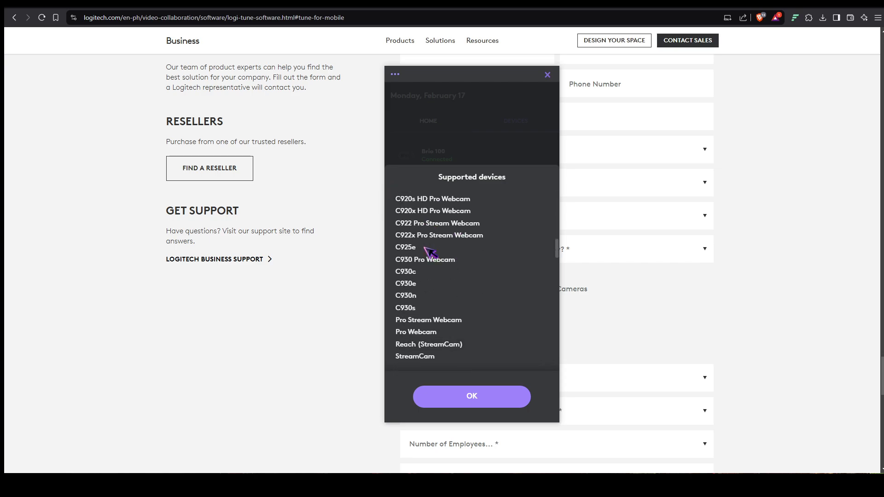
scroll(431, 244, up, 1)
scroll(438, 257, down, 4)
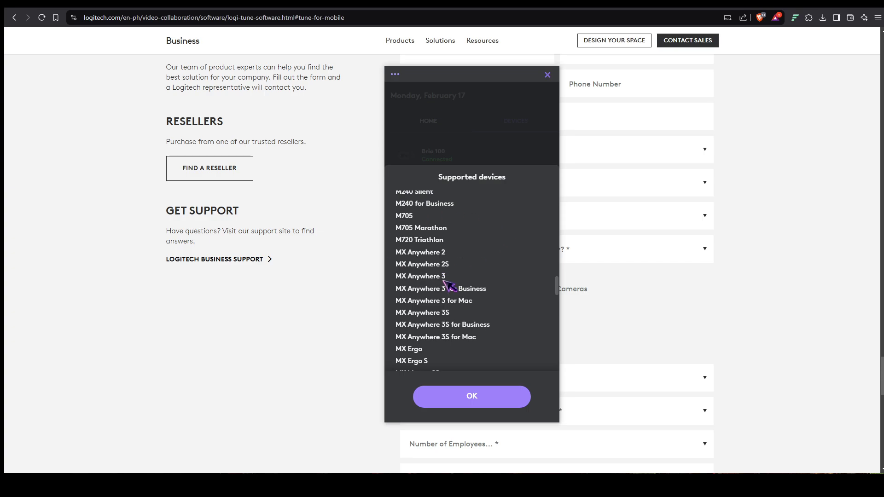
scroll(447, 276, down, 2)
scroll(444, 271, down, 10)
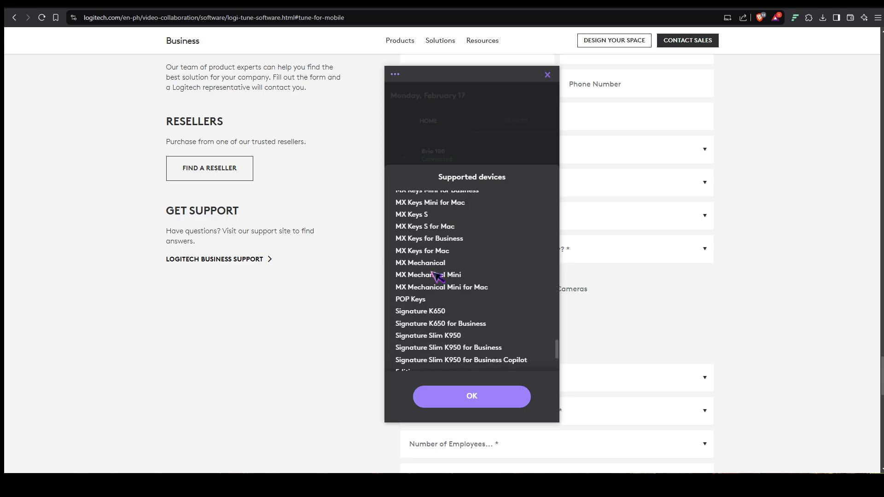
Close the supported devices list and reopen the Brio 100 page from the Devices tab.
click(487, 400)
click(432, 120)
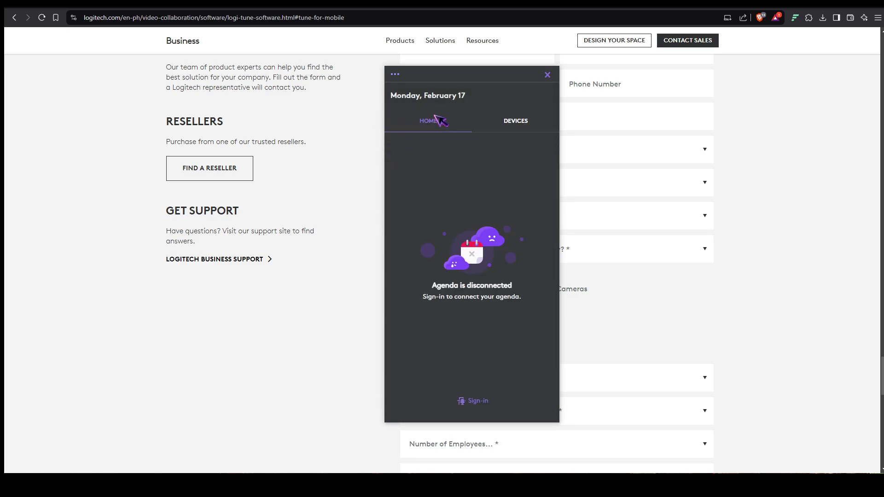
click(395, 74)
click(525, 102)
click(522, 128)
click(478, 164)
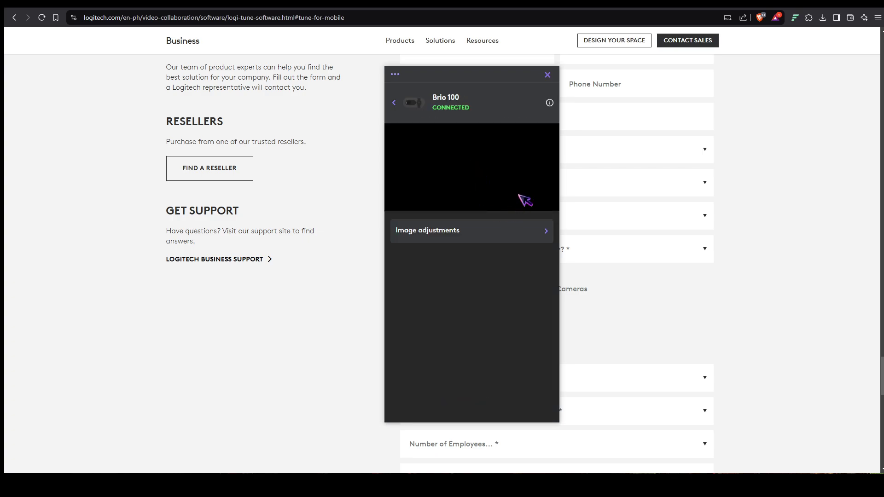
View the Brio 100's info and Image adjustments, then open Settings from the ••• menu.
click(550, 103)
click(522, 241)
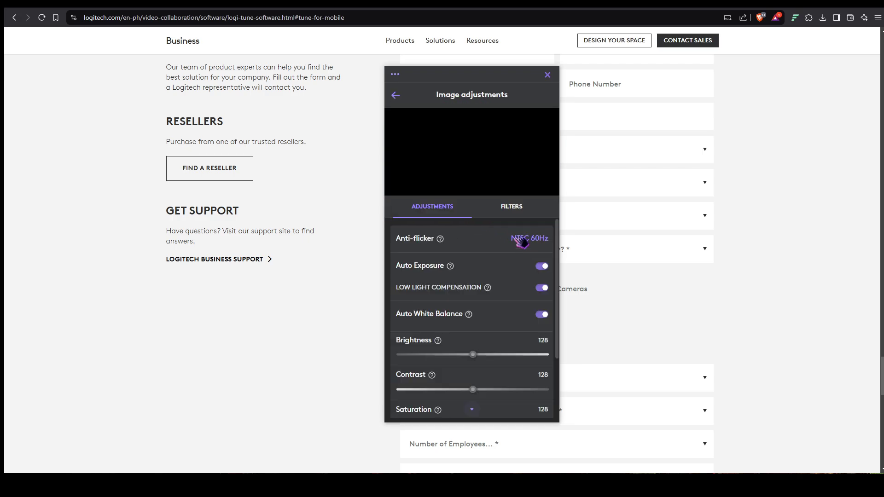
scroll(487, 288, down, 2)
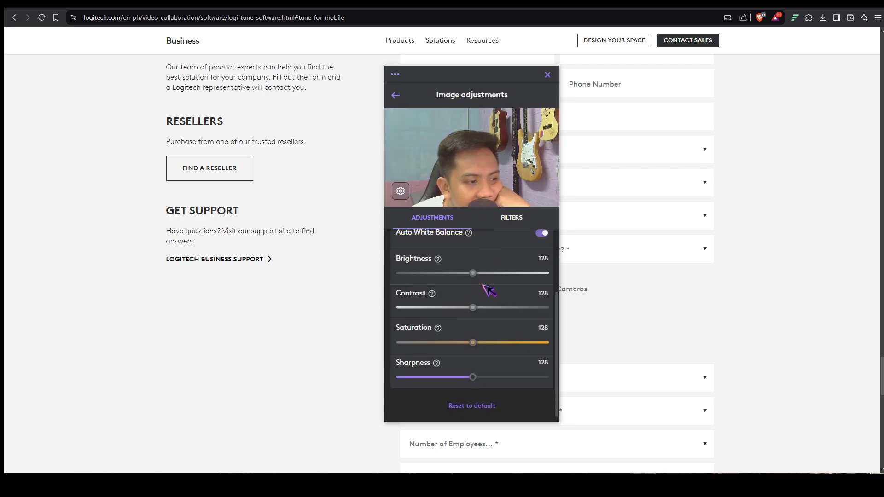
scroll(506, 325, up, 2)
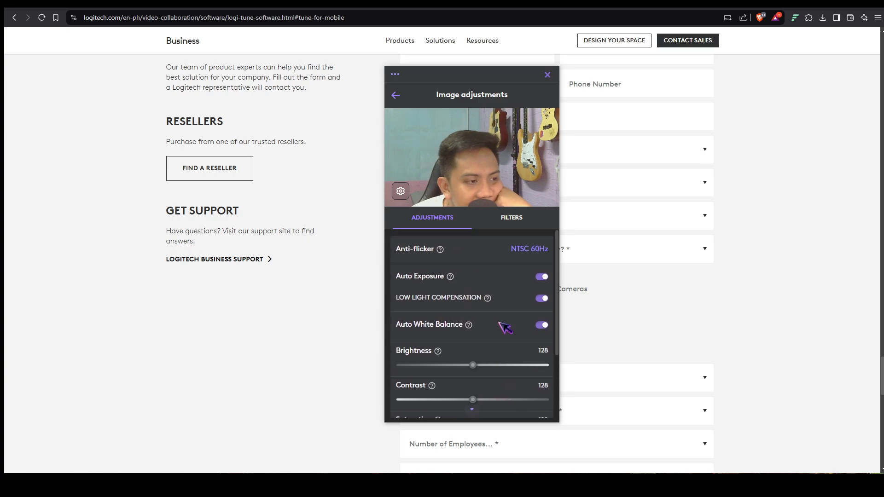
click(397, 99)
click(395, 74)
click(442, 88)
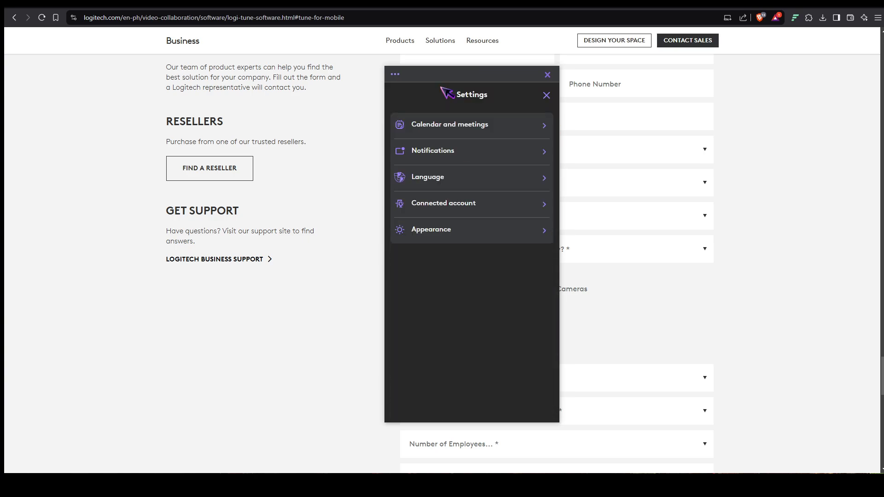
click(496, 125)
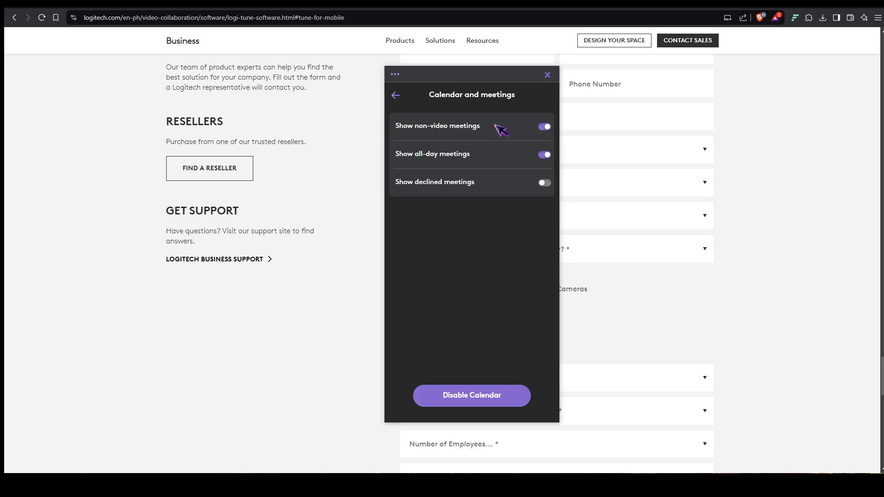
click(395, 97)
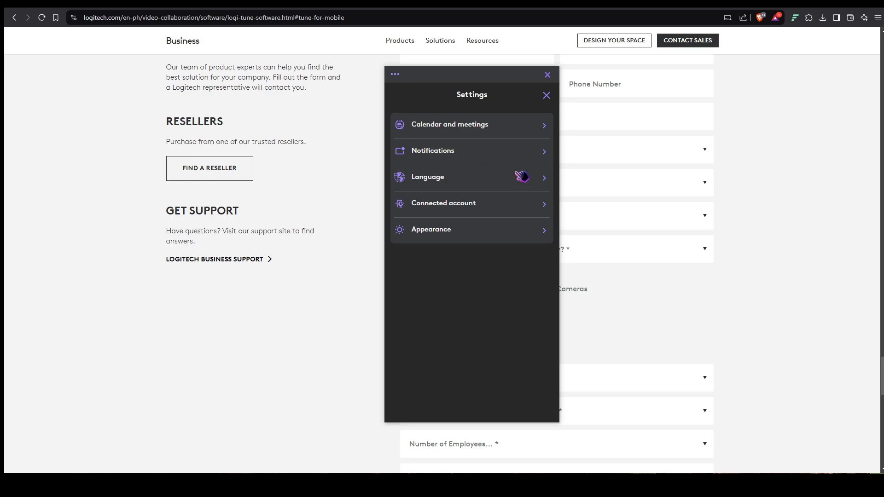
click(503, 152)
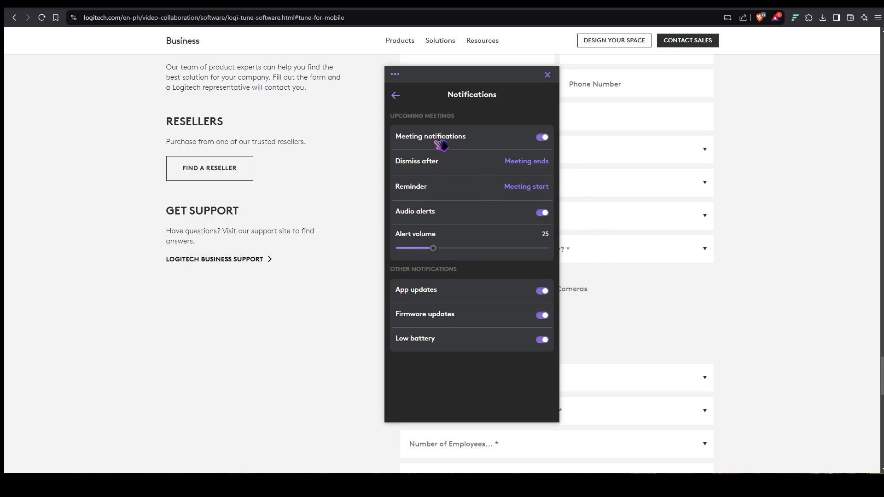
click(395, 95)
click(473, 178)
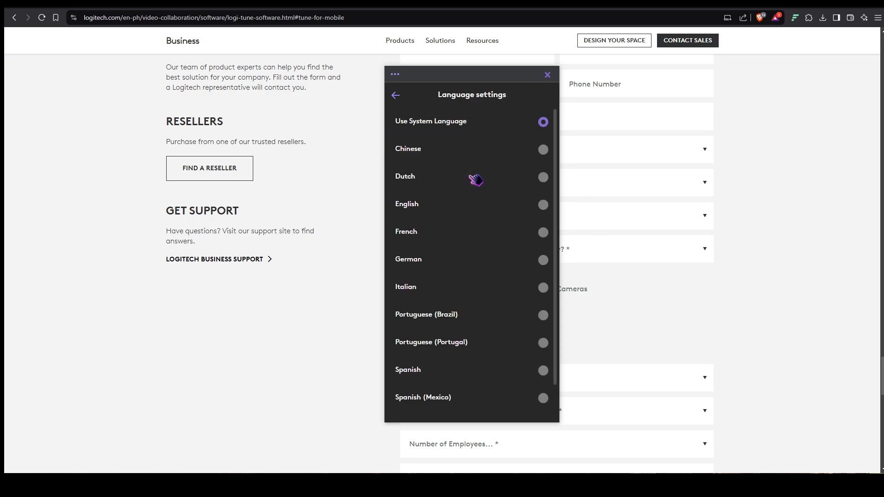
scroll(492, 264, down, 1)
scroll(481, 271, up, 1)
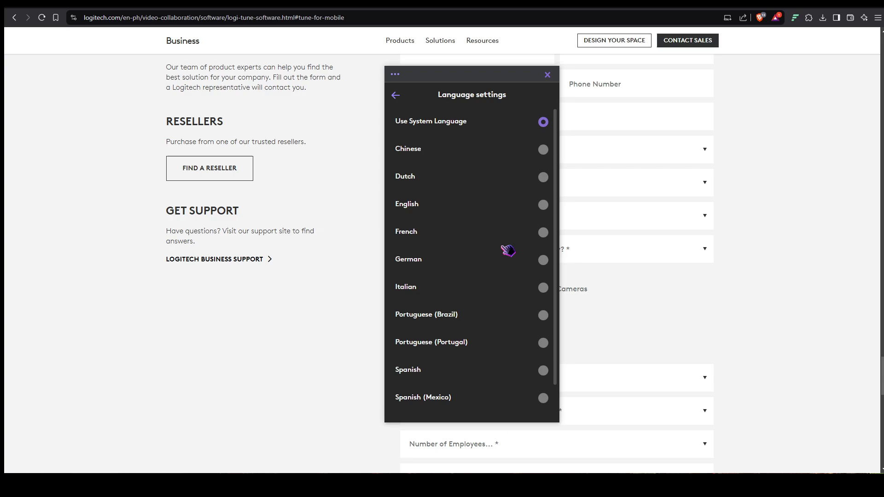
click(396, 95)
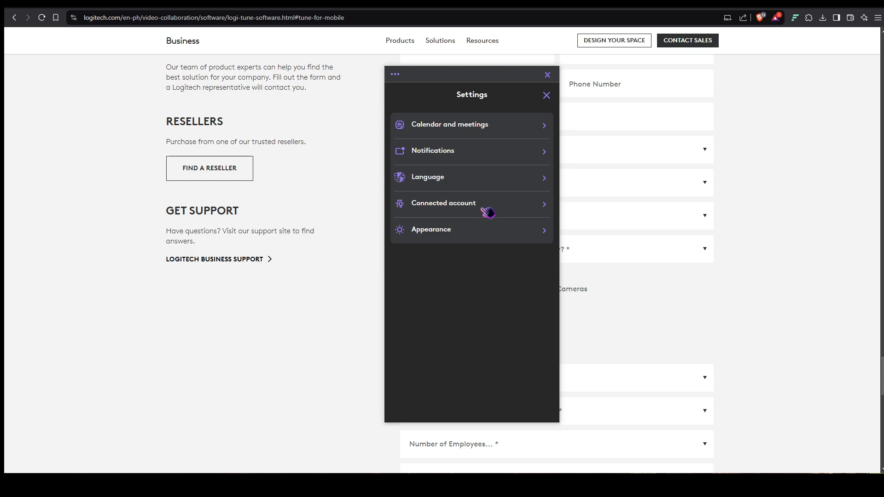
click(462, 233)
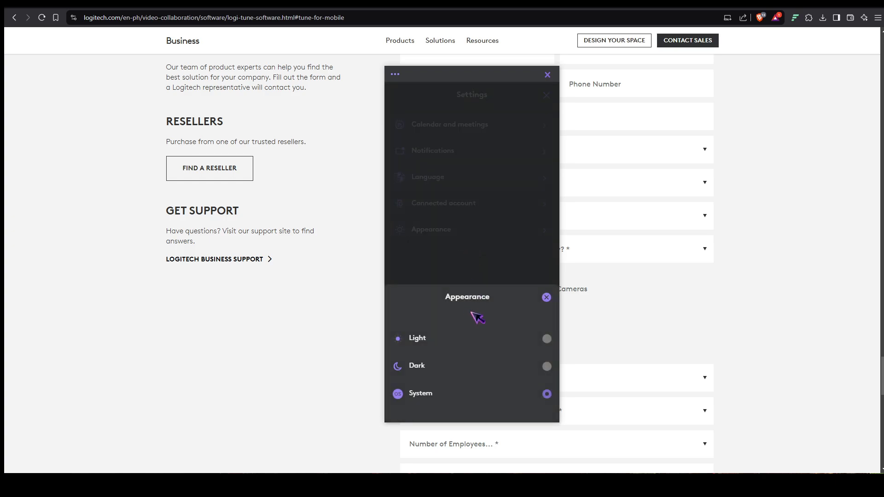
click(479, 339)
click(478, 366)
click(489, 394)
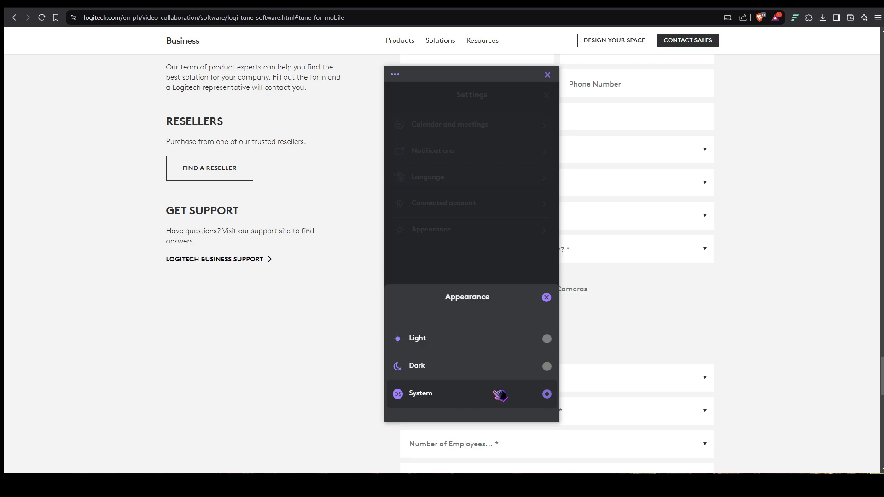
click(547, 297)
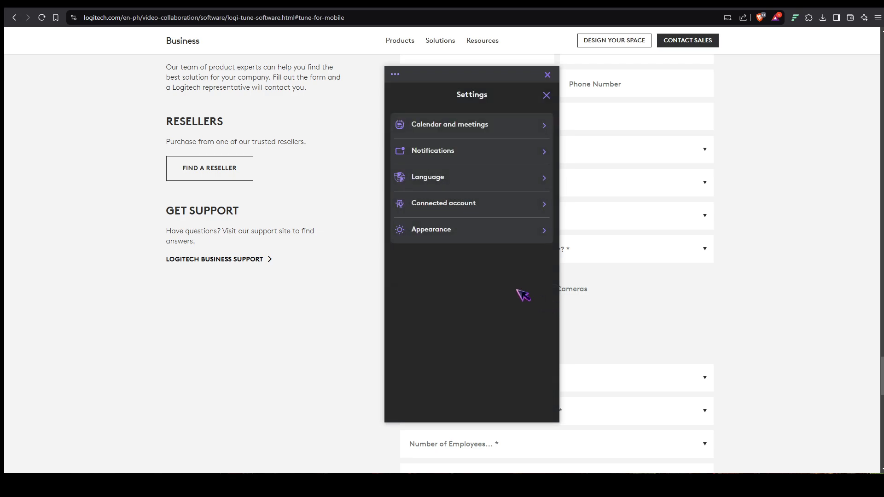
Close Settings and reopen Brio 100 Image adjustments (Anti-flicker NTSC 60Hz, Brightness and Contrast 128).
click(546, 96)
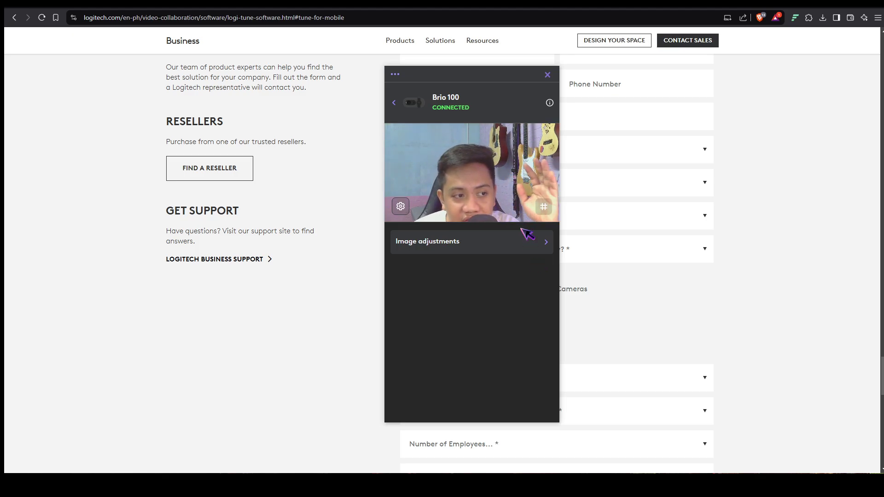
click(530, 241)
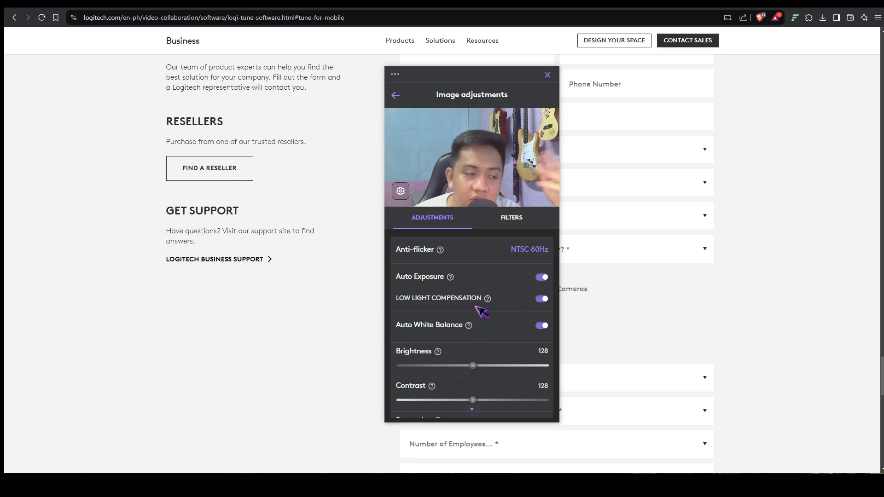